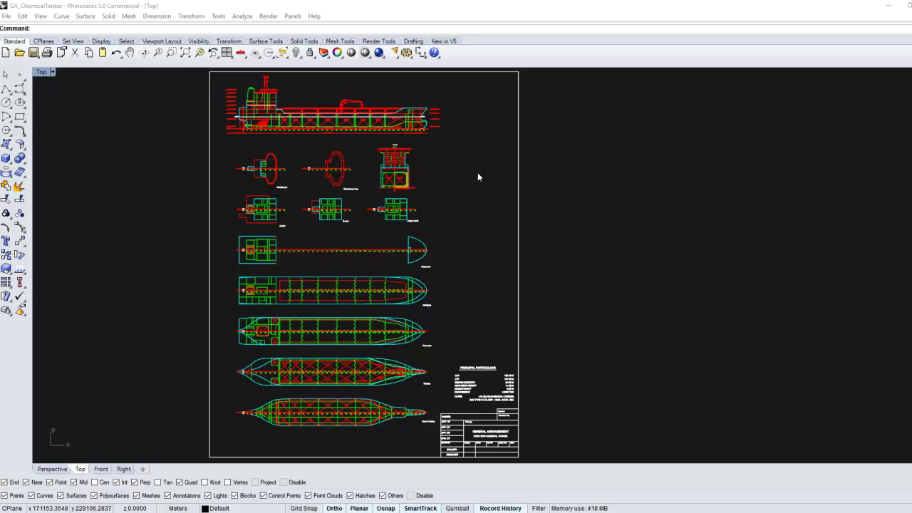
- Turn off the SoftBulkheads, Equipment, Outfitting, Text, Dimensions and Hatches layers, leaving SteelBulkheads on
left_click(556, 231)
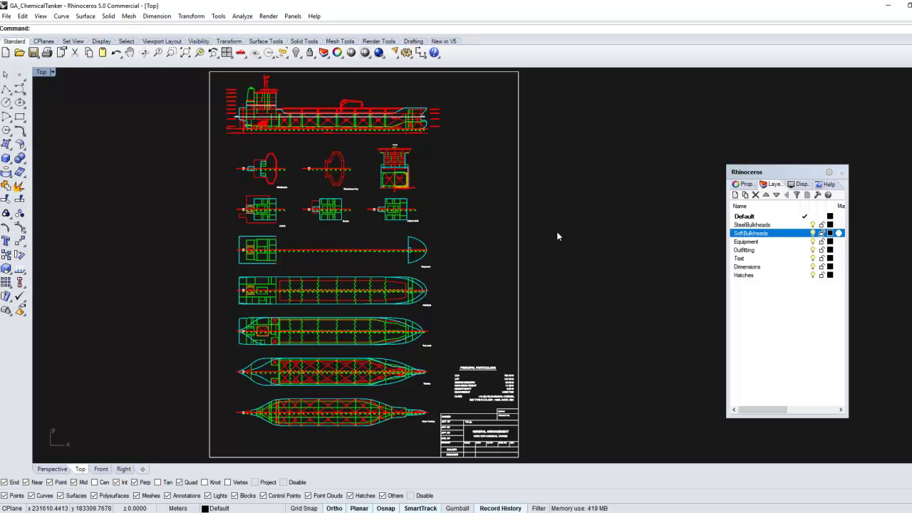
left_click(813, 234)
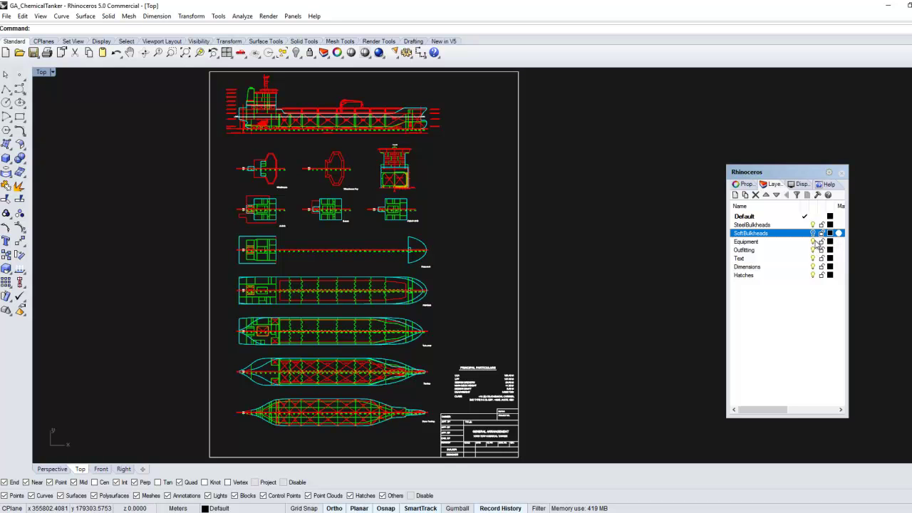
left_click(813, 241)
left_click(813, 250)
left_click(813, 258)
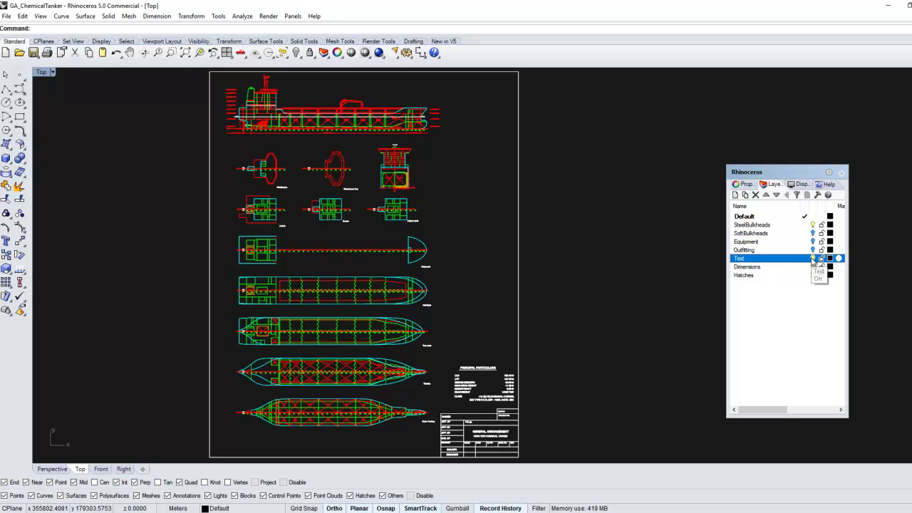
left_click(813, 267)
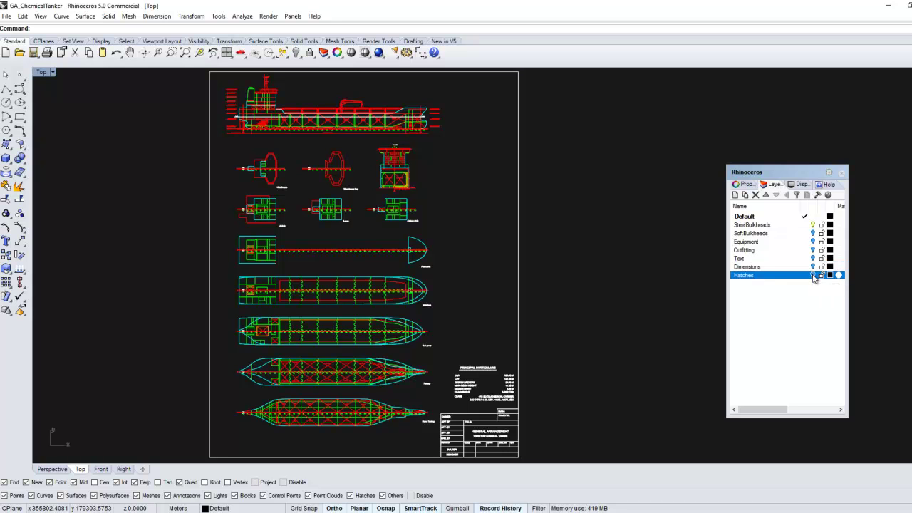
left_click(813, 275)
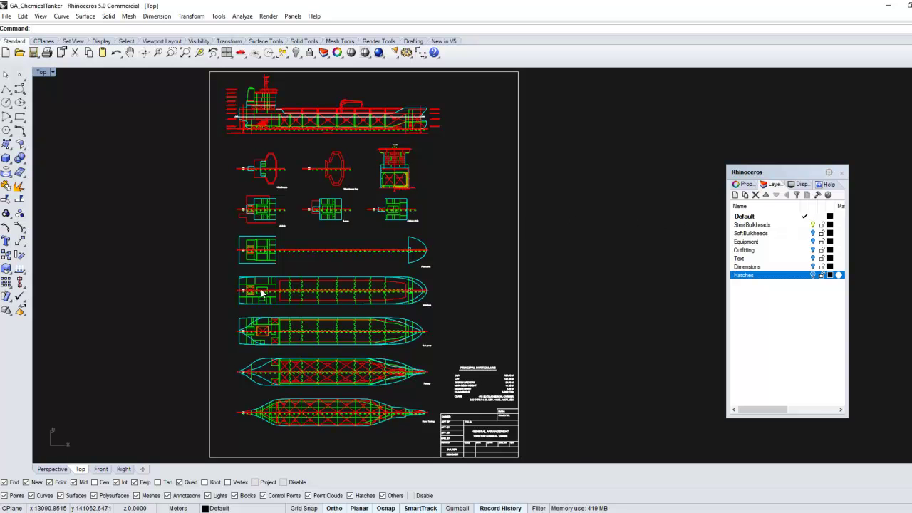
- Inspect the individual steel bulkhead lines around the aft compartments of the main deck plan
scroll(252, 292, "up", 5)
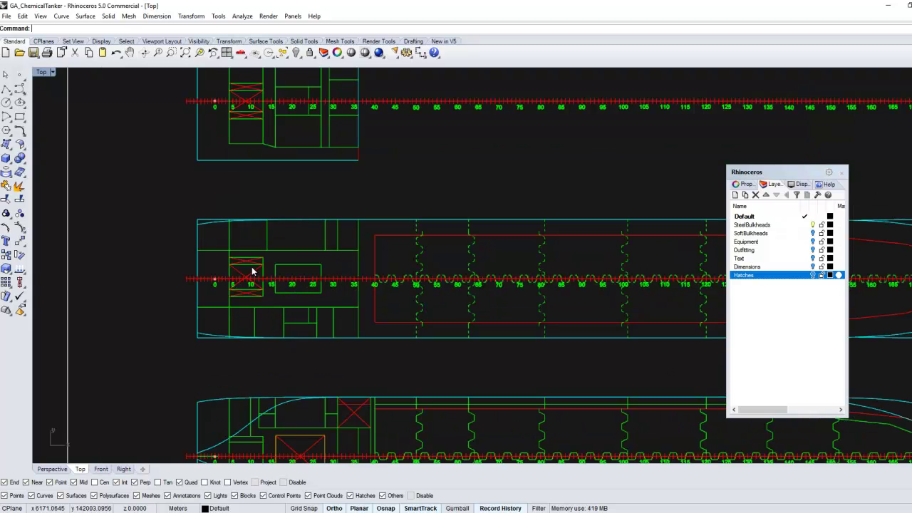
left_click(246, 251)
left_click(267, 232)
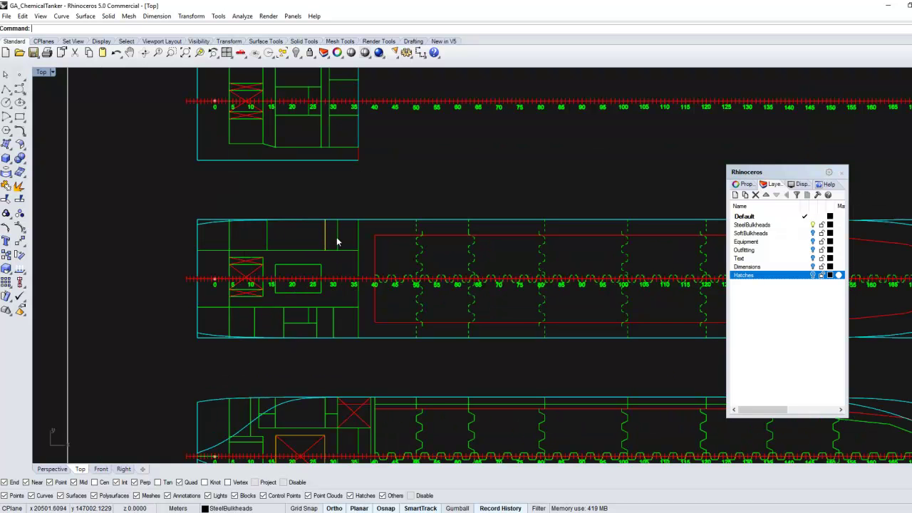
left_click(336, 238)
- Explode the closed rectangle between frames 15 and 30 on the main deck plan, and check that its edges select separately
left_click(311, 266)
scroll(288, 291, "up", 8)
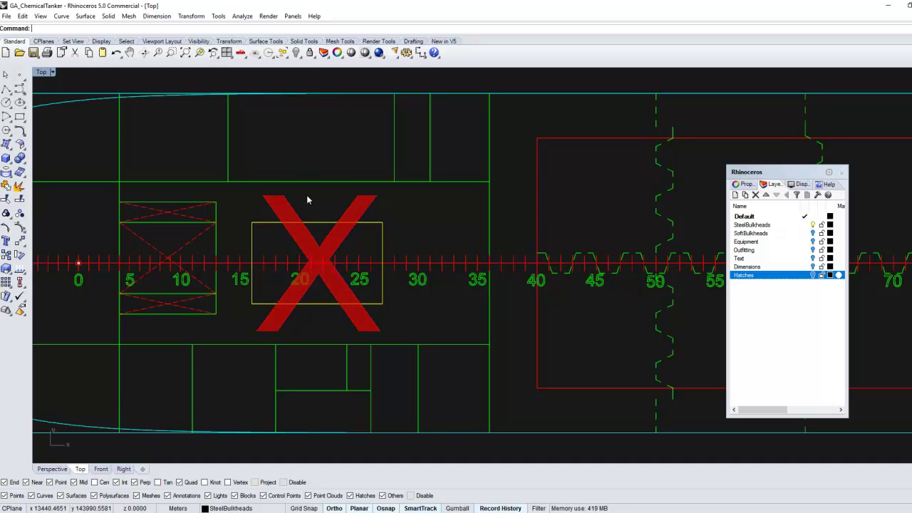
left_click(20, 186)
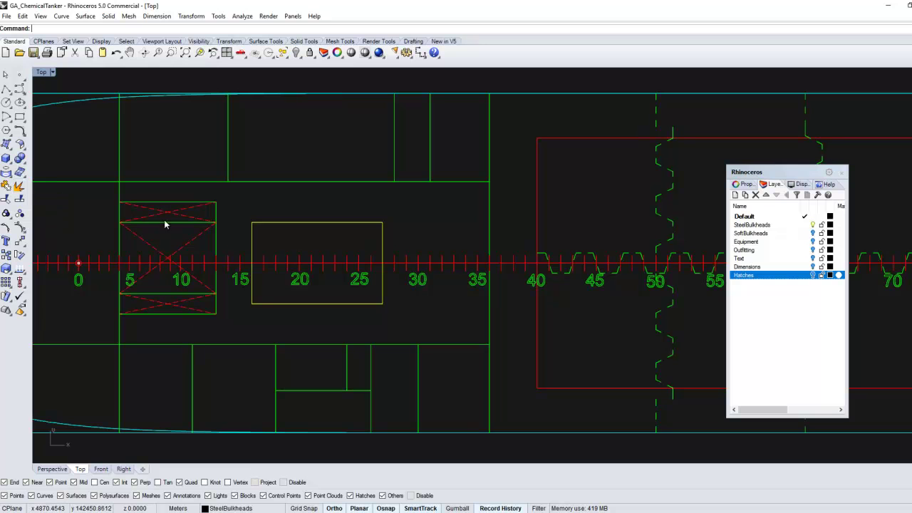
left_click(274, 223)
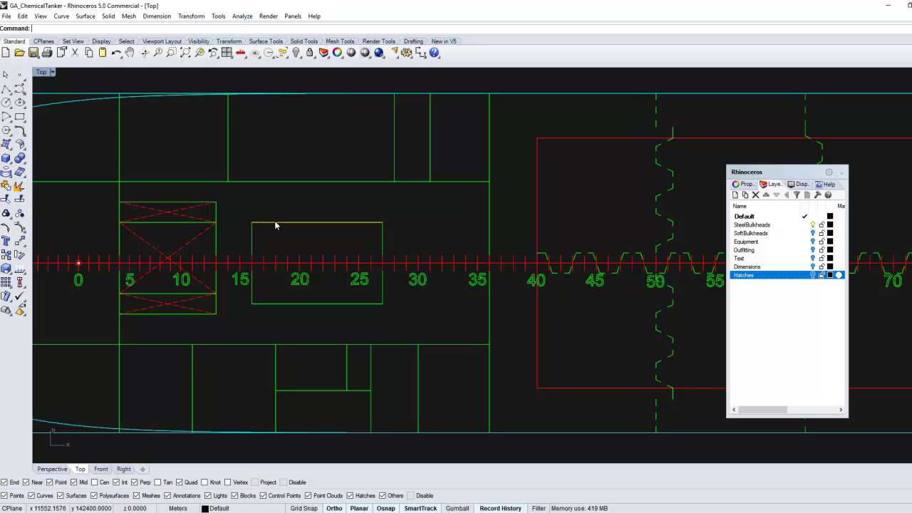
left_click(382, 241)
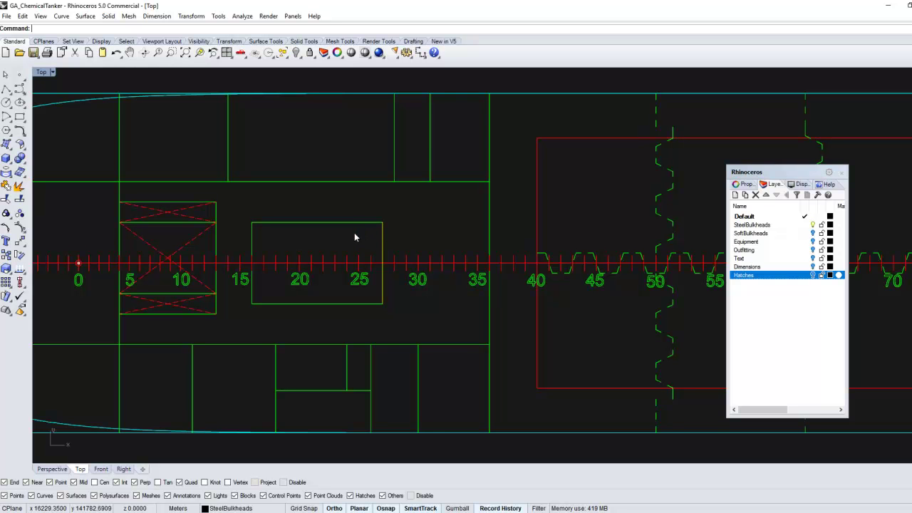
left_click(354, 232)
left_click(347, 223)
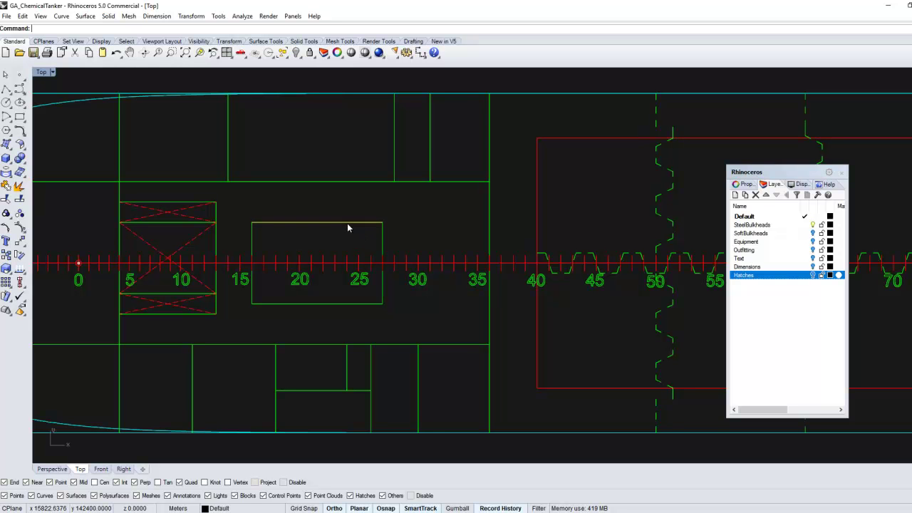
left_click(383, 241)
- Examine the aft bulkheads in the ship's profile view and compare them with the deck plans
scroll(393, 335, "down", 8)
scroll(386, 347, "down", 4)
scroll(378, 200, "up", 8)
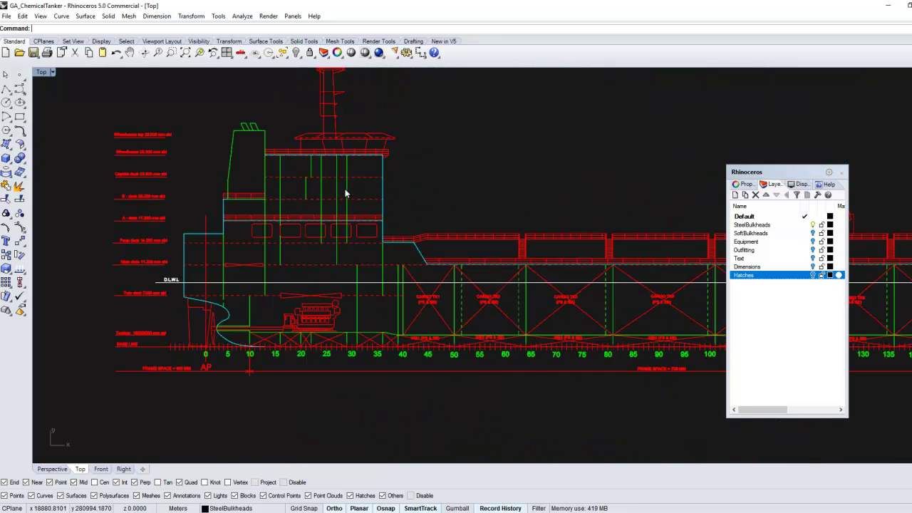
scroll(333, 189, "down", 6)
scroll(333, 189, "down", 3)
scroll(346, 271, "up", 5)
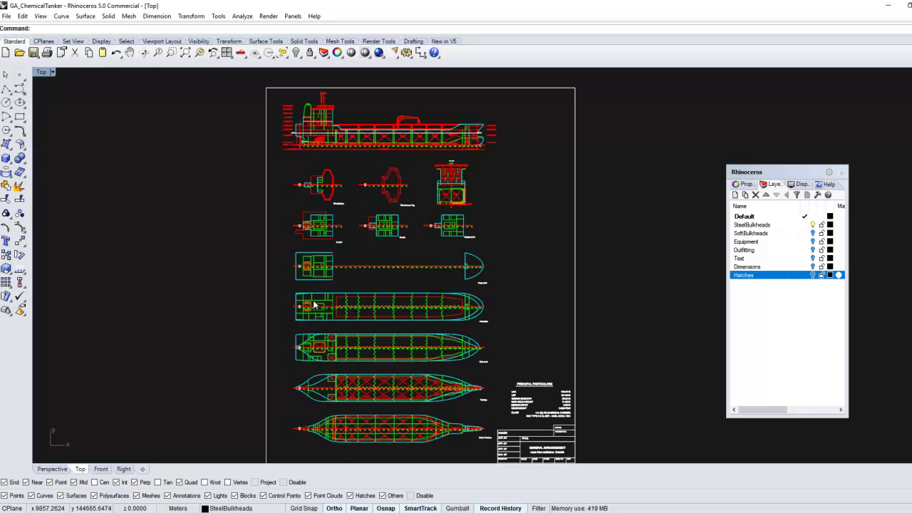
scroll(314, 305, "up", 4)
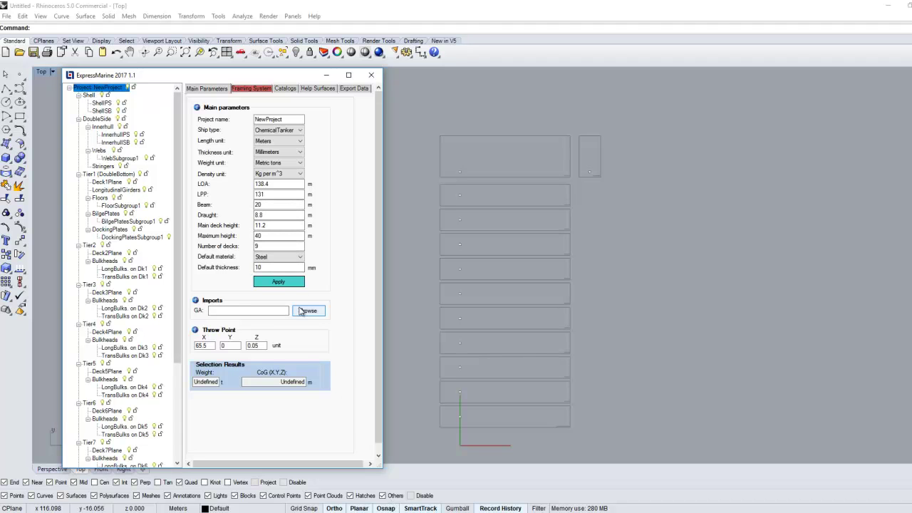
- Import GA_ChemicalTanker.dxf as the project's general arrangement and compare its size with the view frames at the origin
left_click(301, 312)
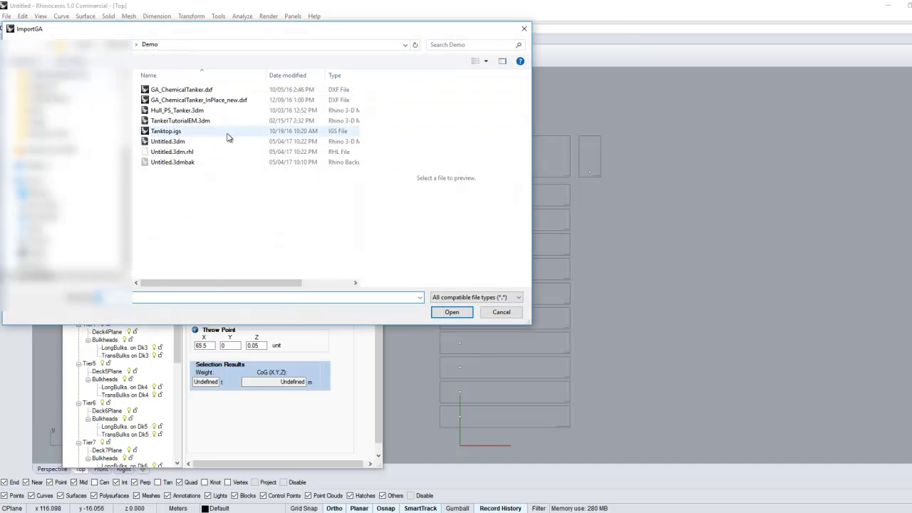
left_click(208, 94)
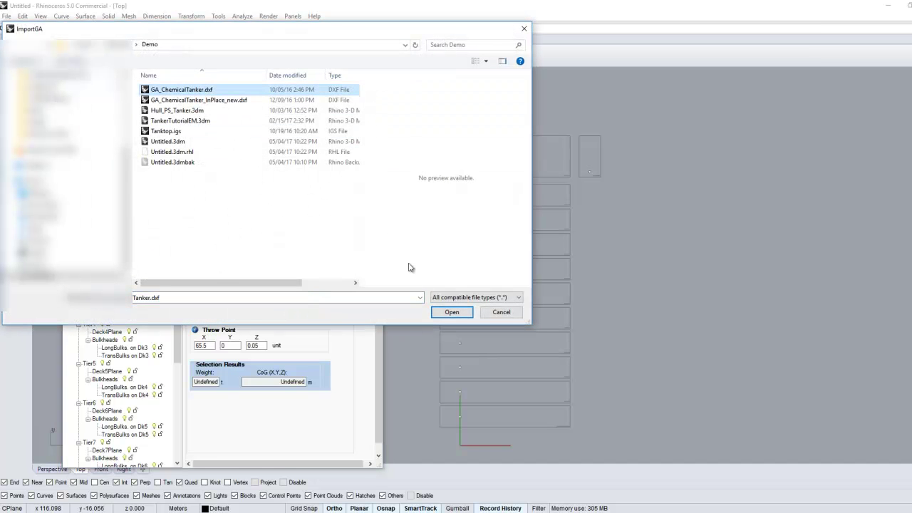
left_click(449, 312)
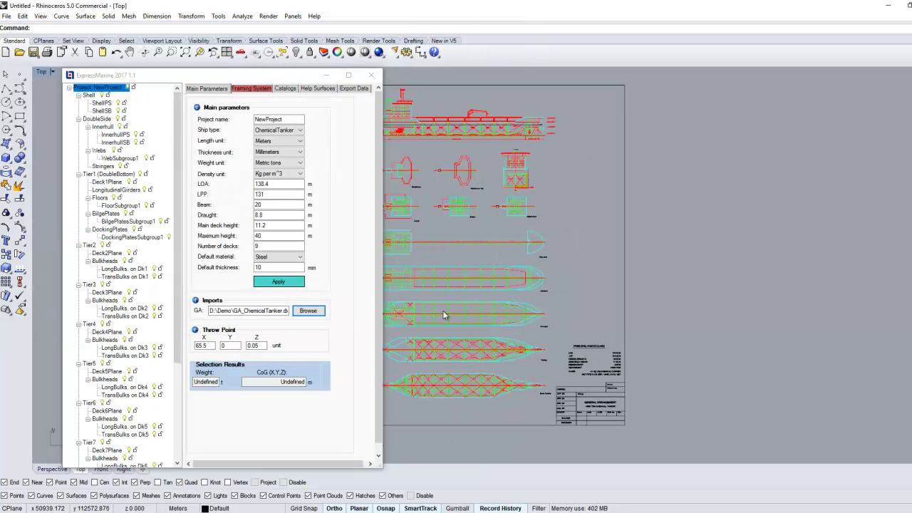
scroll(539, 250, "down", 5)
scroll(428, 384, "up", 5)
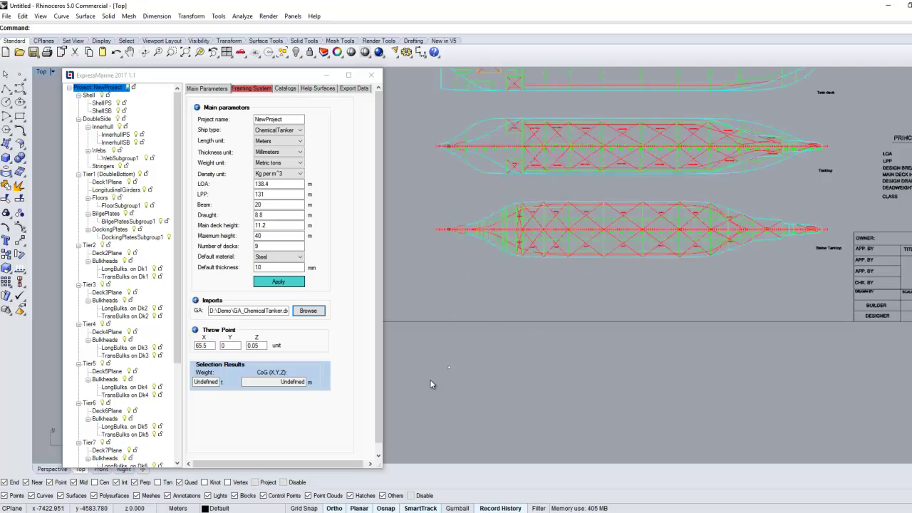
scroll(456, 360, "down", 8)
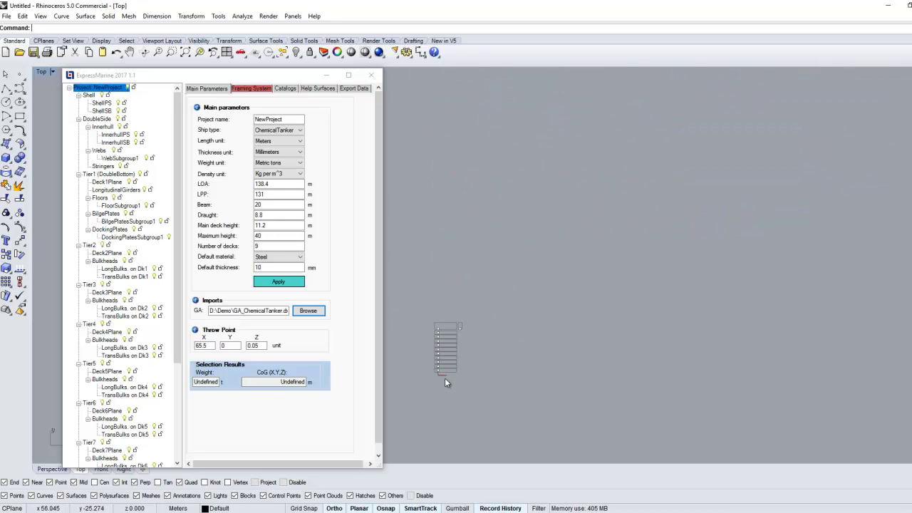
scroll(444, 378, "up", 8)
scroll(442, 378, "down", 8)
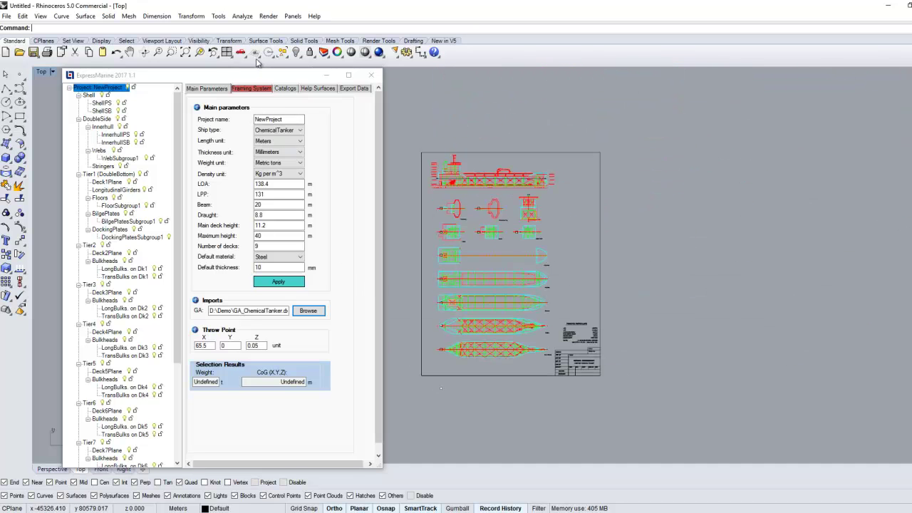
- Scale the whole imported general arrangement by 0.001 about the origin to convert it to metres
left_click(285, 55)
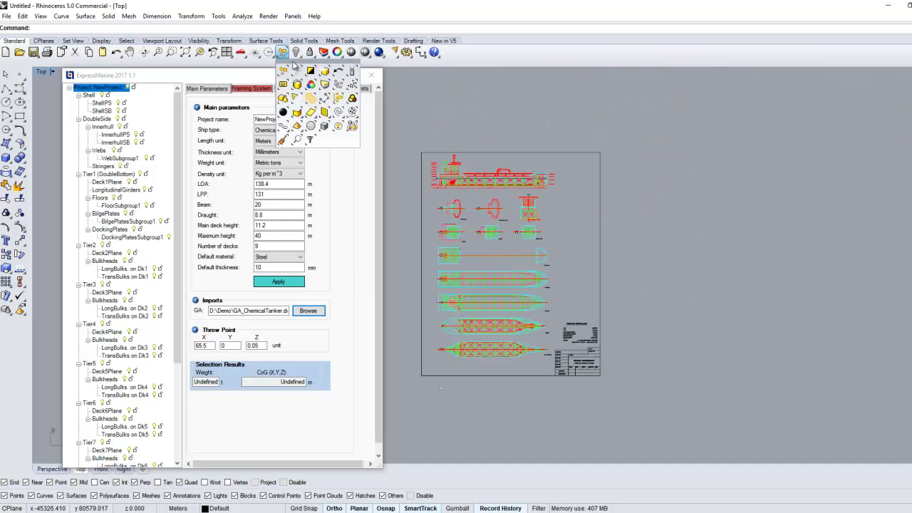
left_click(326, 72)
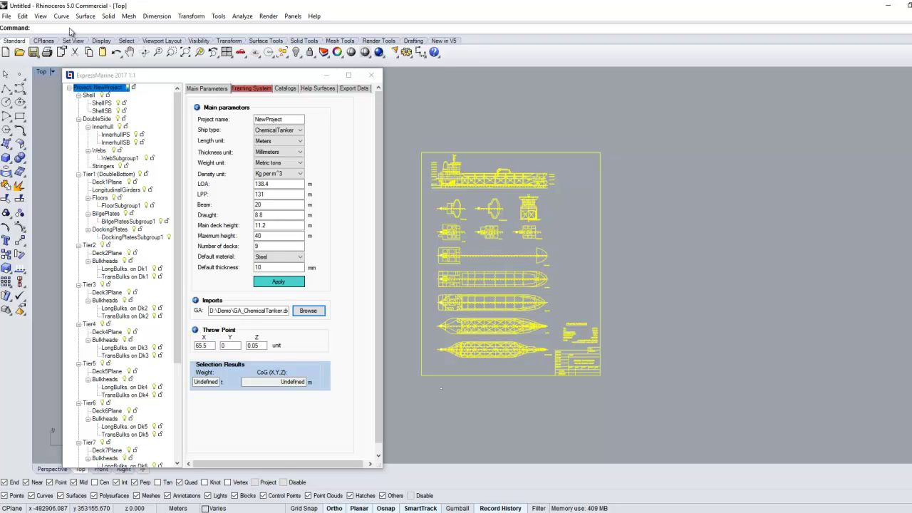
left_click(70, 31)
type("Scale")
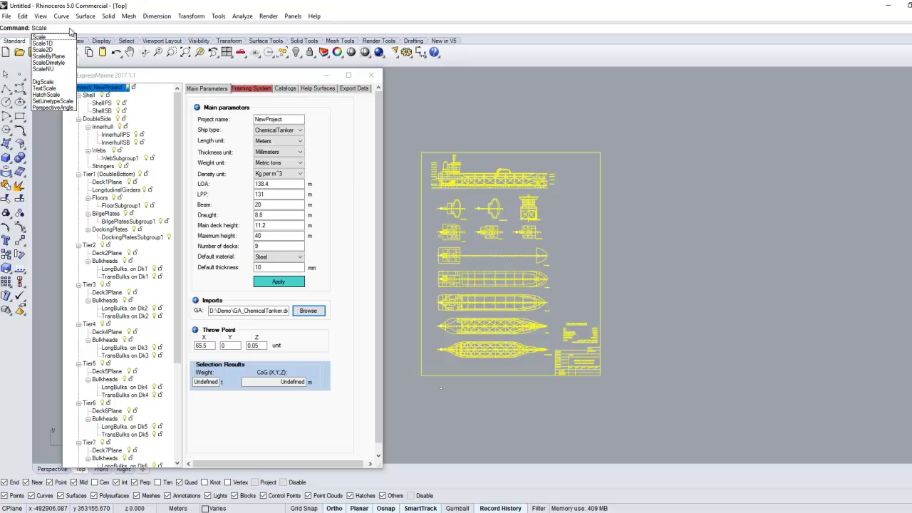
key("Return")
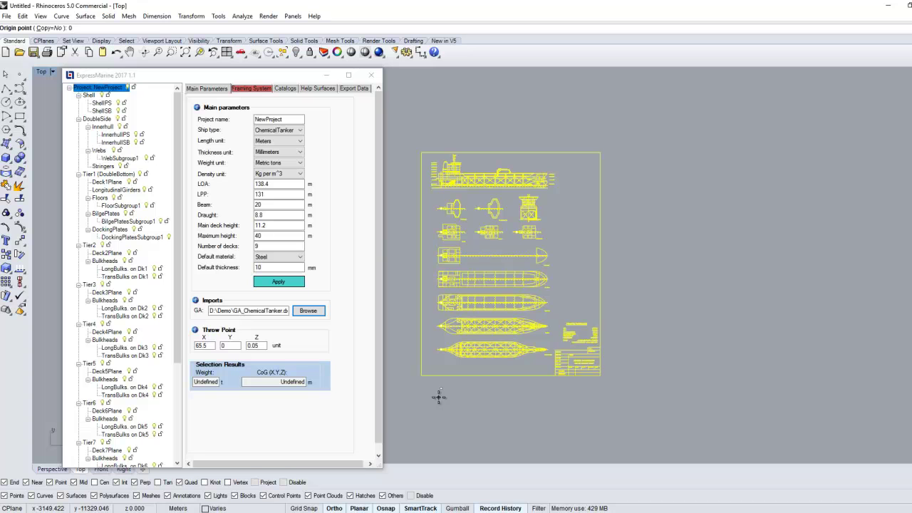
type("0")
key("Return")
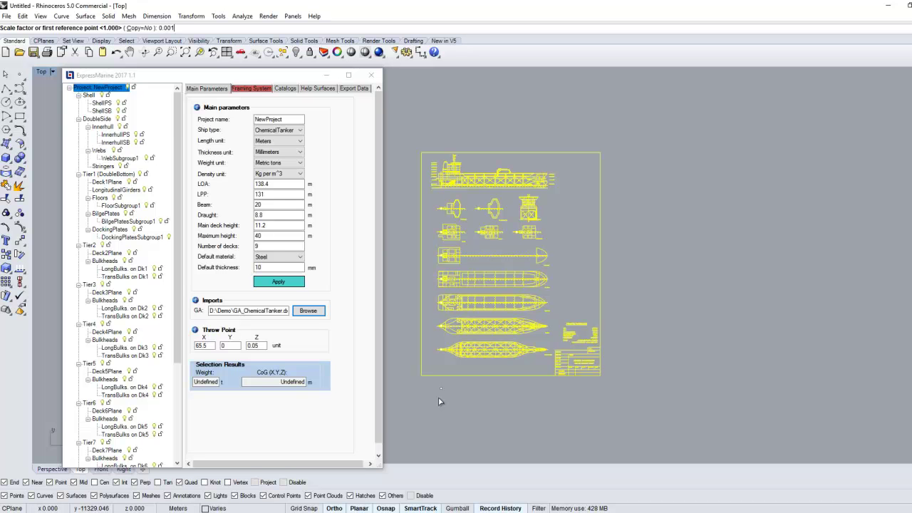
type("0.001")
key("Return")
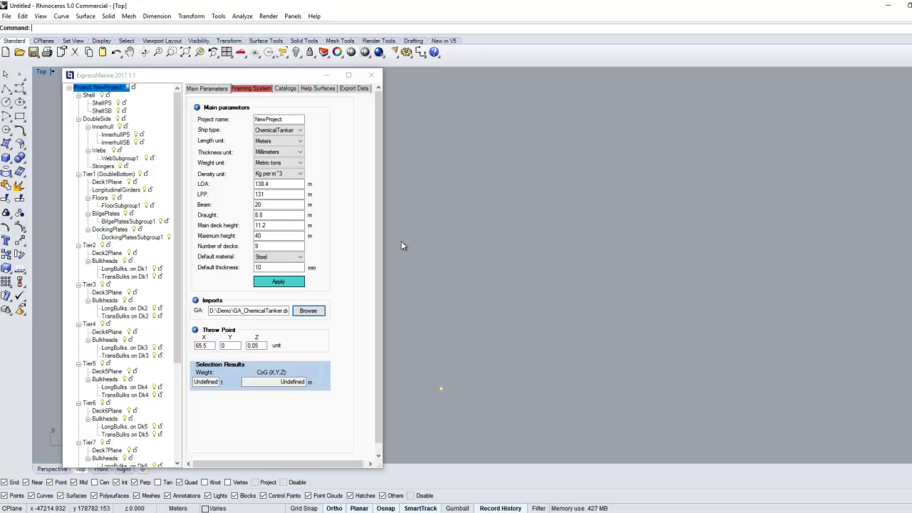
- Move the scaled general arrangement horizontally clear of the deck frames, to their right, and deselect it
left_click(185, 53)
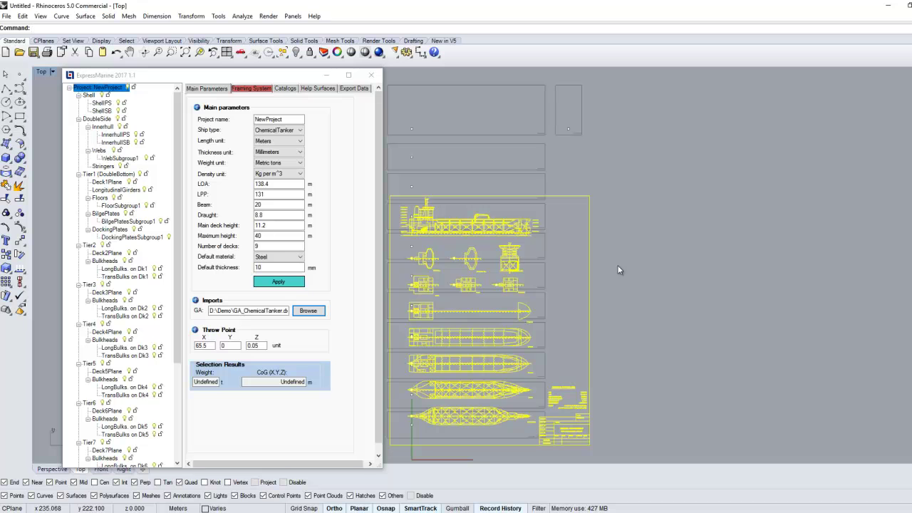
mouse_move(589, 267)
left_mouse_down()
mouse_move(748, 276)
mouse_move(797, 267)
left_mouse_up()
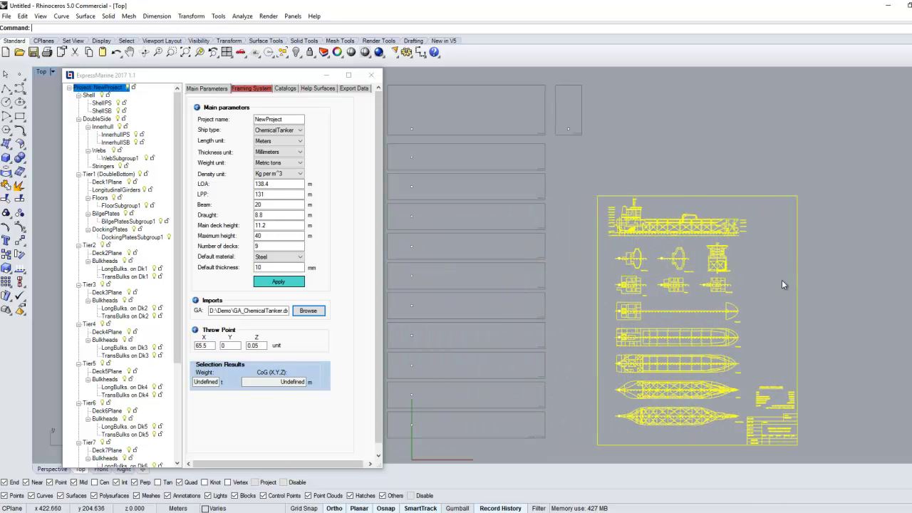
left_click(782, 283)
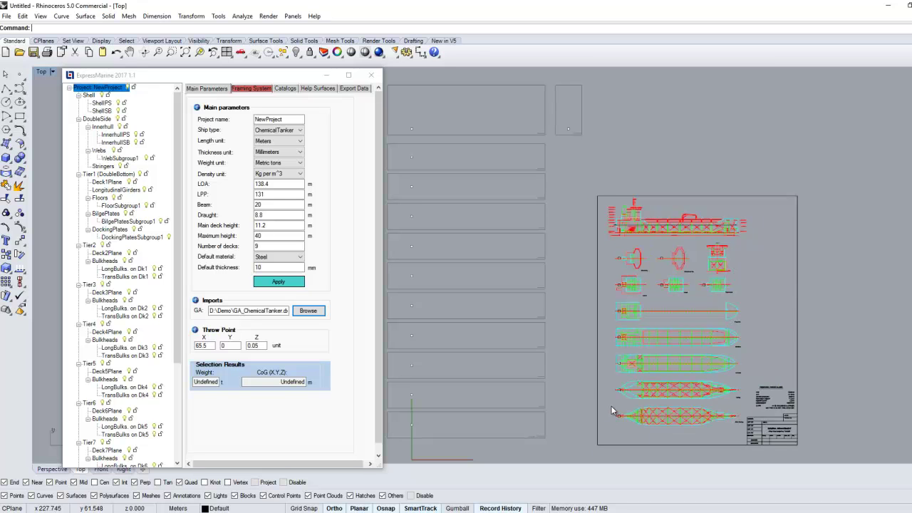
- Move the lowest deck plan, below the tanktop, from its frame 0 point onto the reference point of the lowest deck frame
left_click_drag(611, 409, 745, 436)
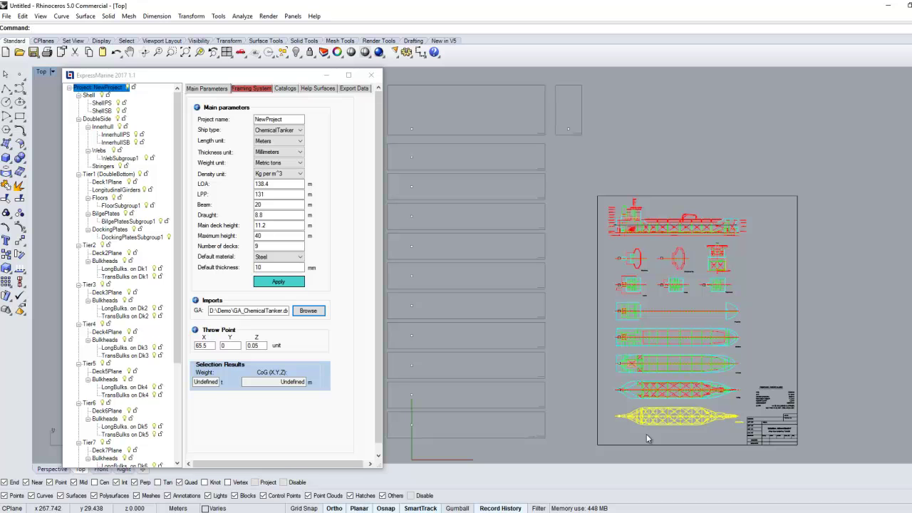
type("Move")
key("Return")
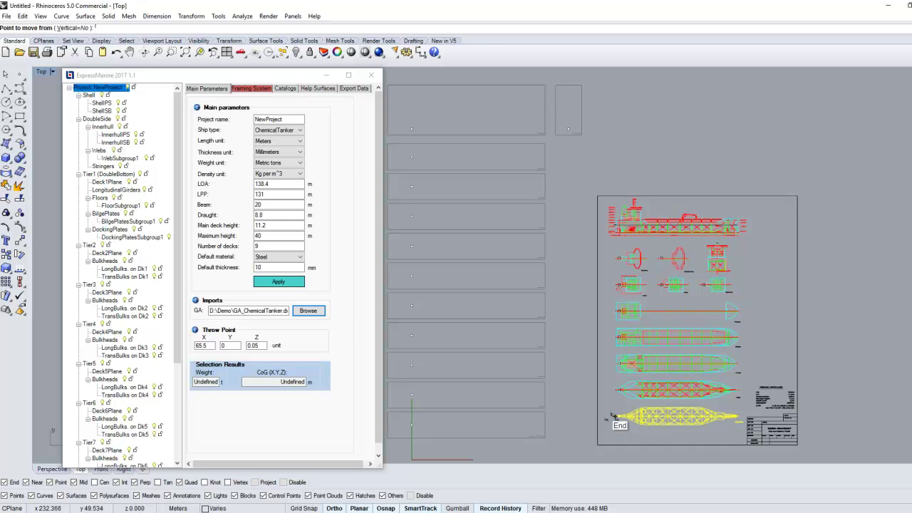
scroll(625, 413, "up", 5)
scroll(625, 413, "up", 8)
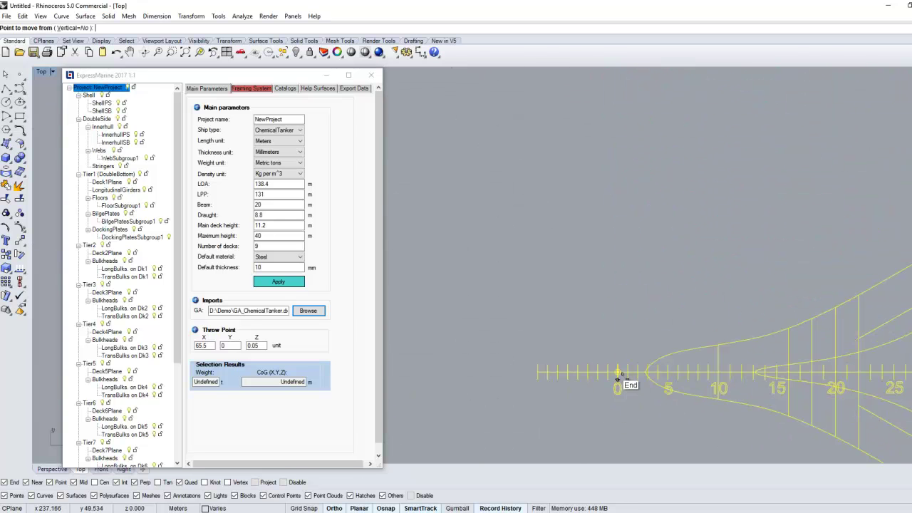
left_click(609, 359)
scroll(702, 359, "down", 10)
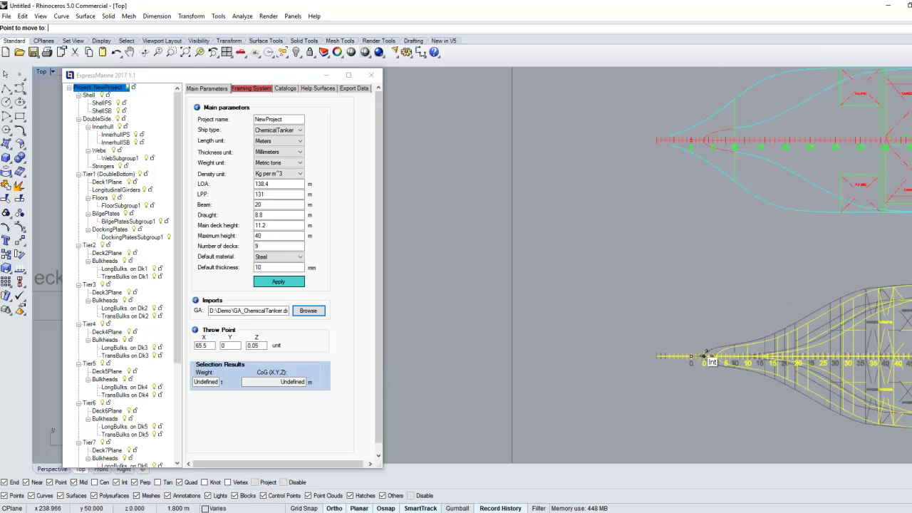
scroll(703, 357, "down", 2)
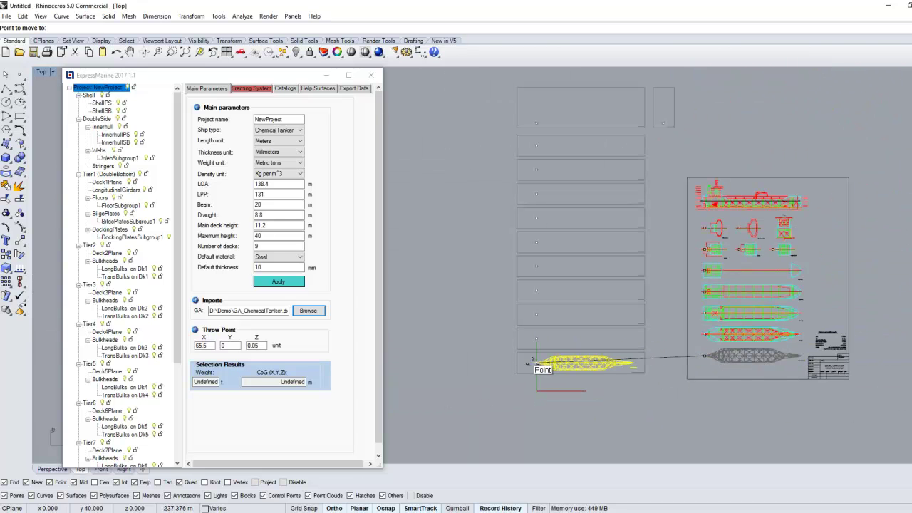
left_click(536, 363)
- Move the tanktop plan from its frame 0 point onto the reference point of the second-lowest deck frame, and deselect it
scroll(683, 358, "up", 2)
left_click(720, 350)
mouse_move(688, 314)
left_mouse_down()
mouse_move(706, 328)
mouse_move(851, 347)
left_mouse_up()
scroll(705, 329, "up", 10)
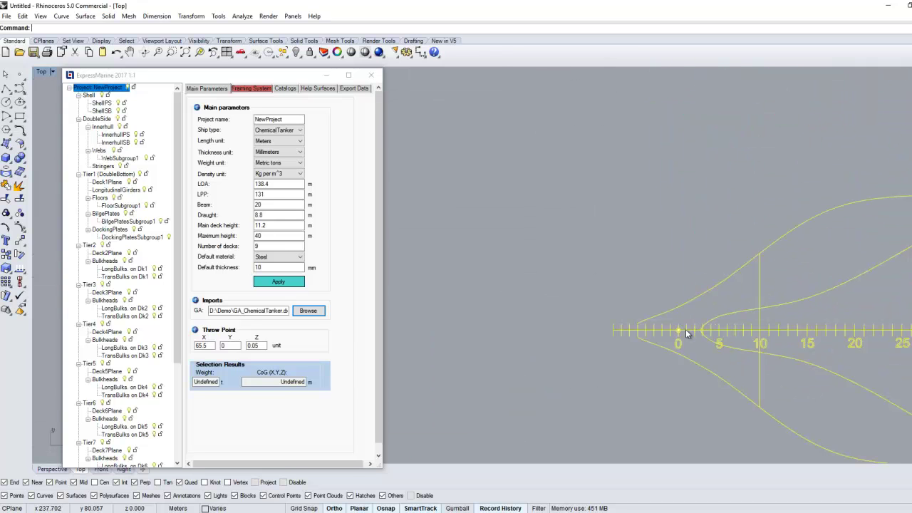
type("m")
key("Return")
scroll(685, 329, "up", 5)
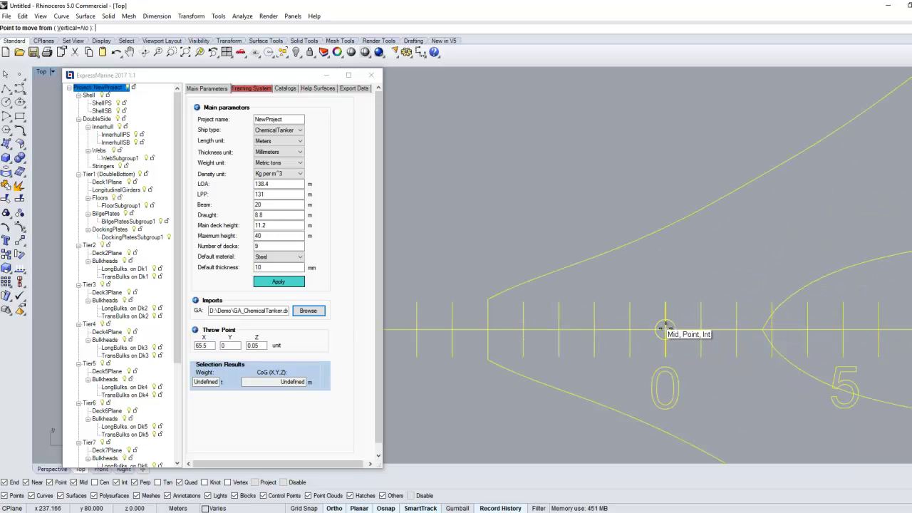
left_click(665, 328)
scroll(664, 329, "down", 15)
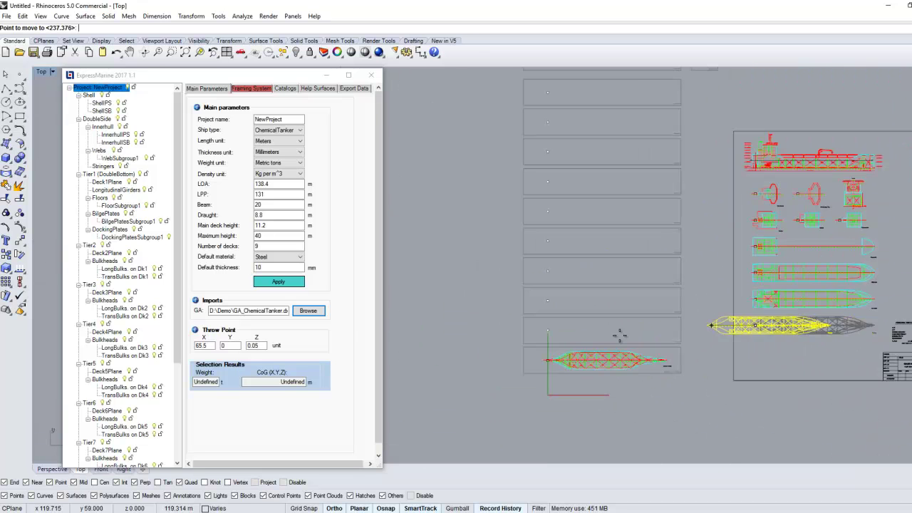
left_click(546, 330)
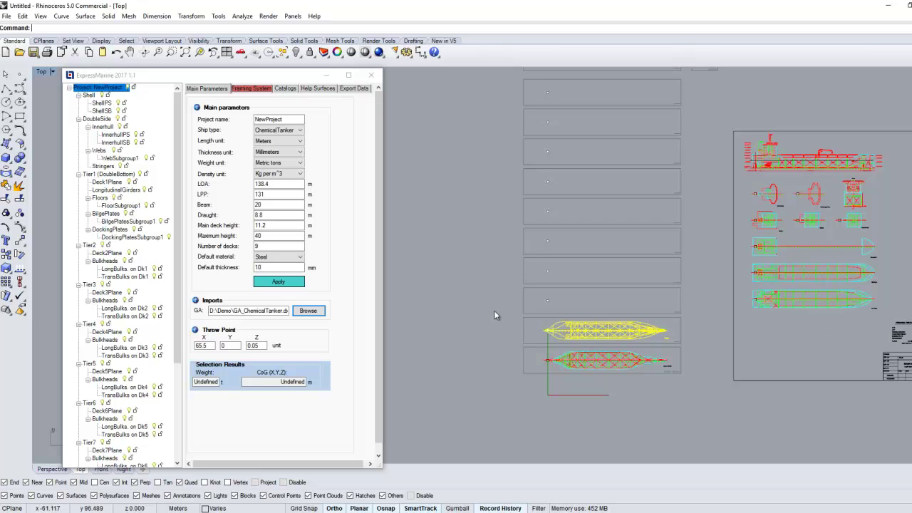
scroll(494, 310, "down", 4)
left_click(608, 327)
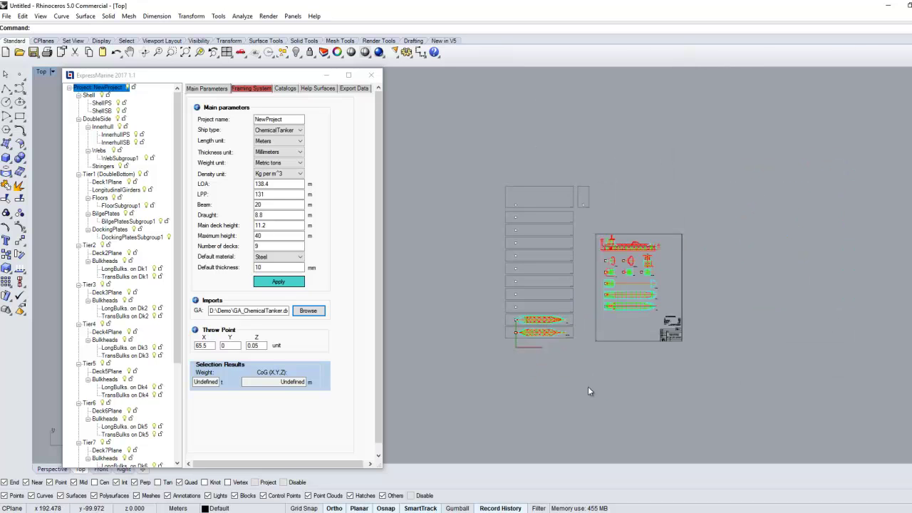